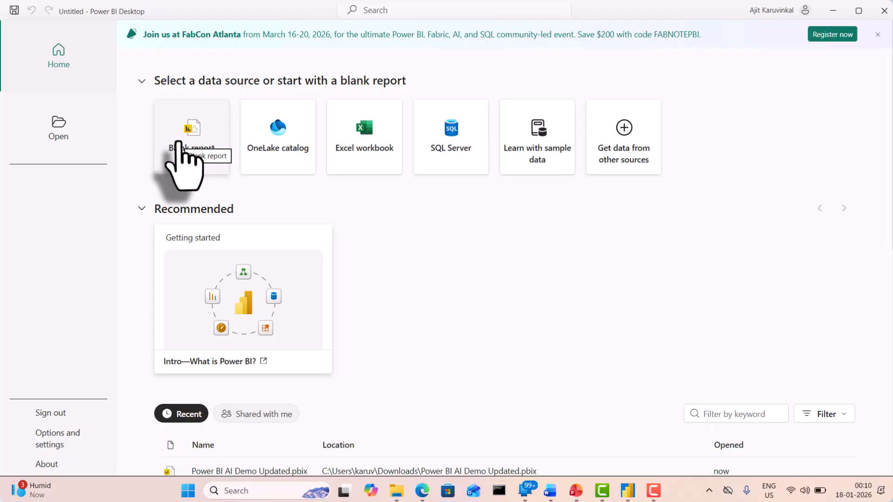
# Step: Create a blank report and open the Excel workbook Data for Power Query Demo as its data source
pyautogui.click(179, 144)
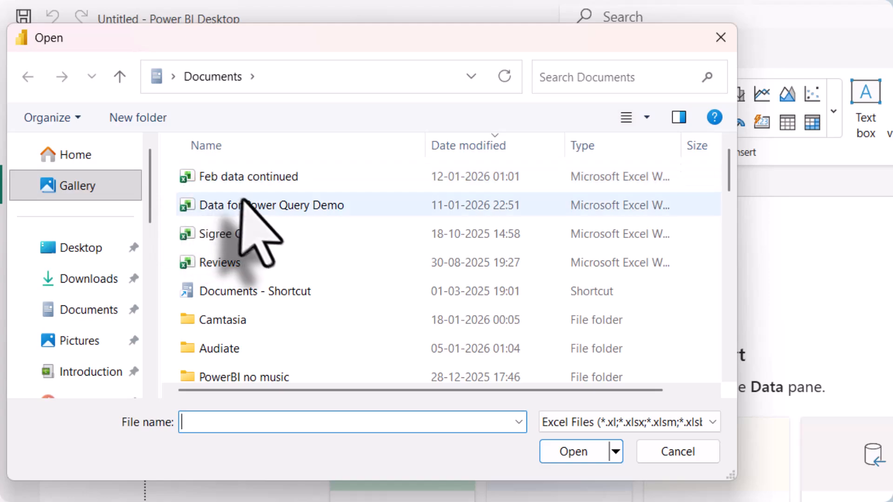
pyautogui.click(247, 205)
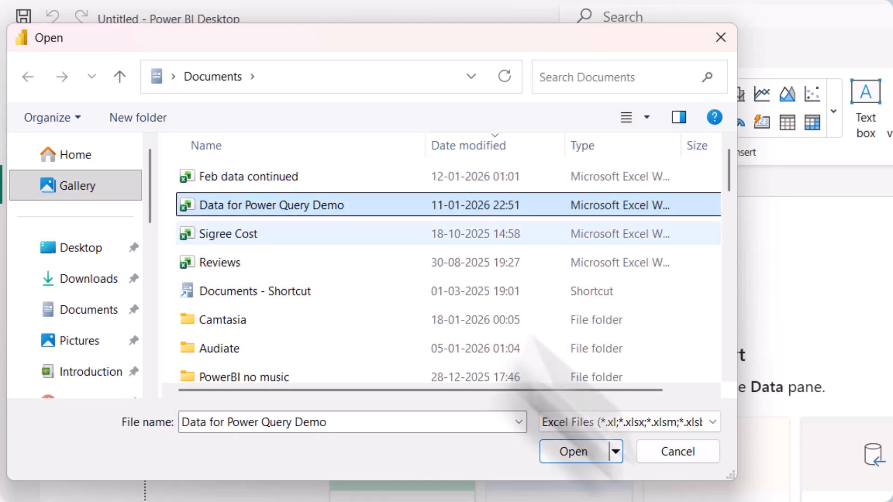
pyautogui.click(571, 458)
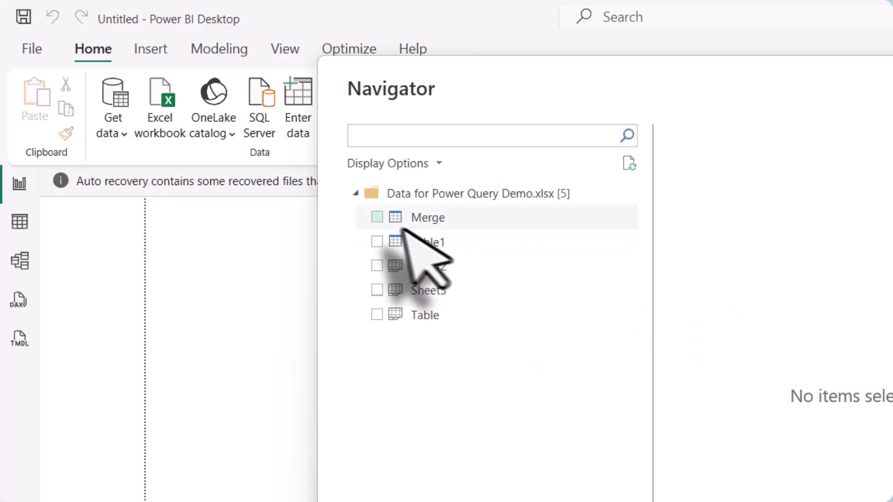
# Step: Preview the workbook's Merge and Table1 tables and load only Table1 into the report
pyautogui.click(381, 216)
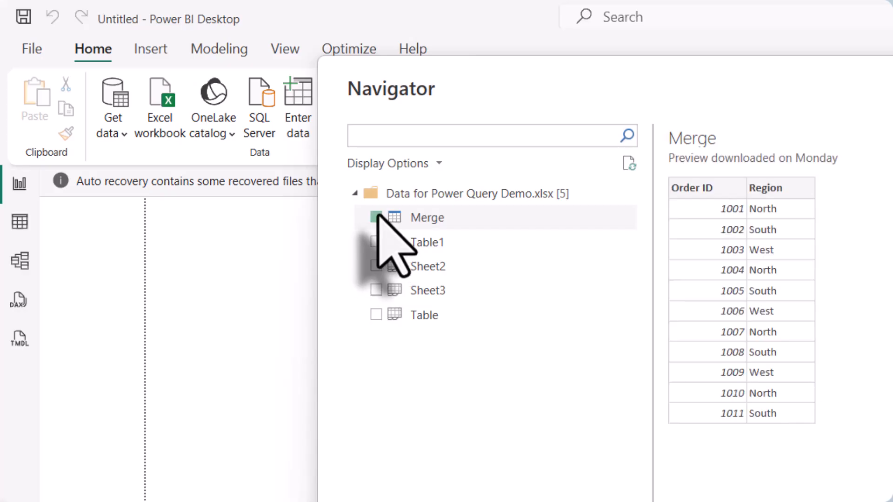
pyautogui.click(377, 218)
pyautogui.click(372, 244)
pyautogui.click(375, 241)
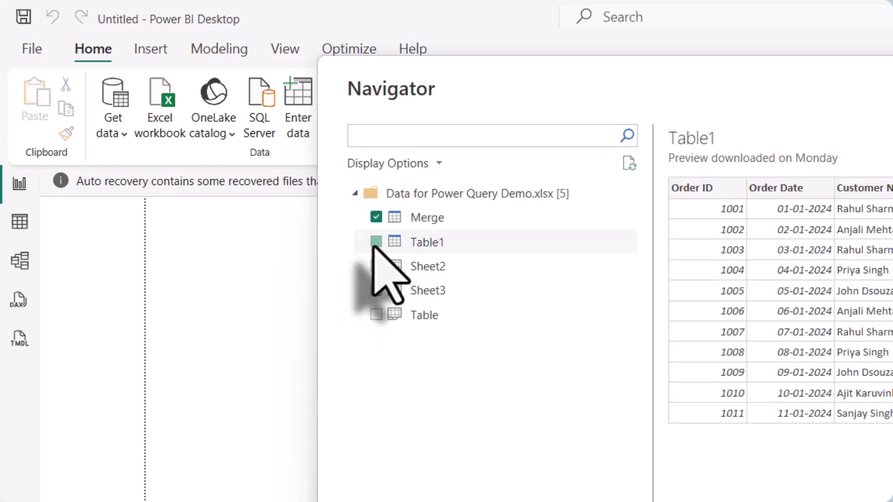
pyautogui.click(376, 217)
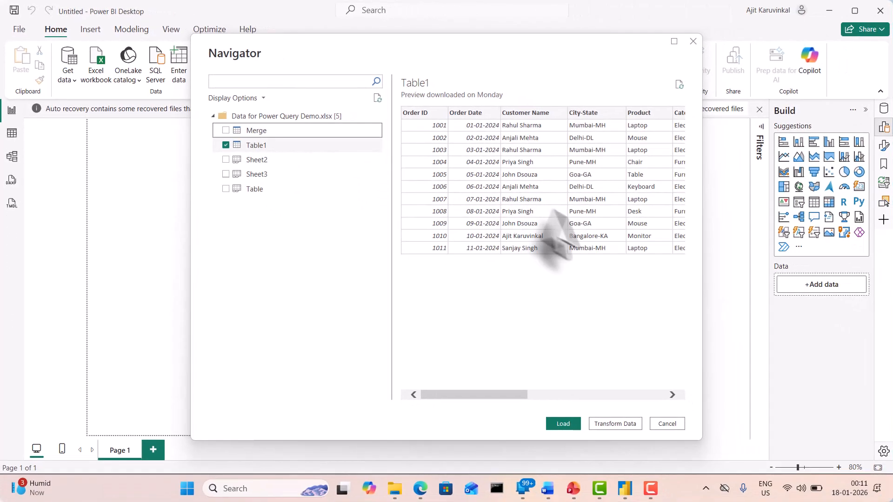
pyautogui.moveTo(633, 500); pyautogui.dragTo(802, 501)
pyautogui.moveTo(634, 393); pyautogui.dragTo(472, 394)
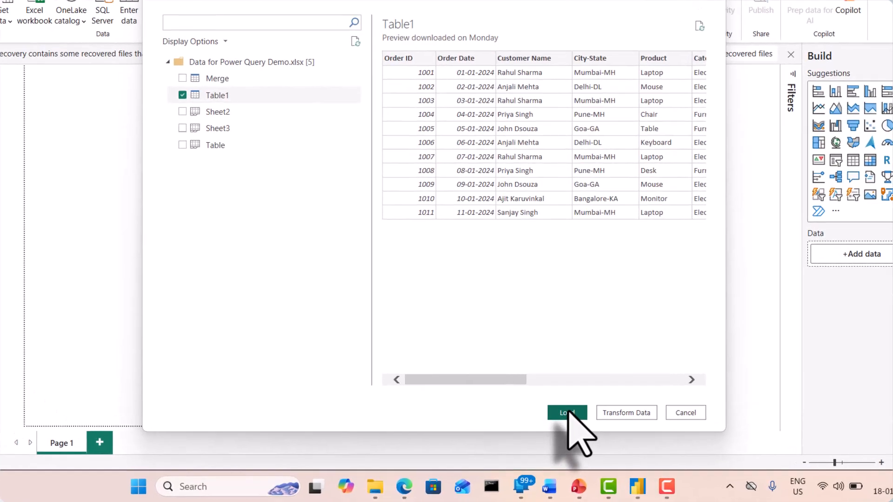
pyautogui.click(563, 424)
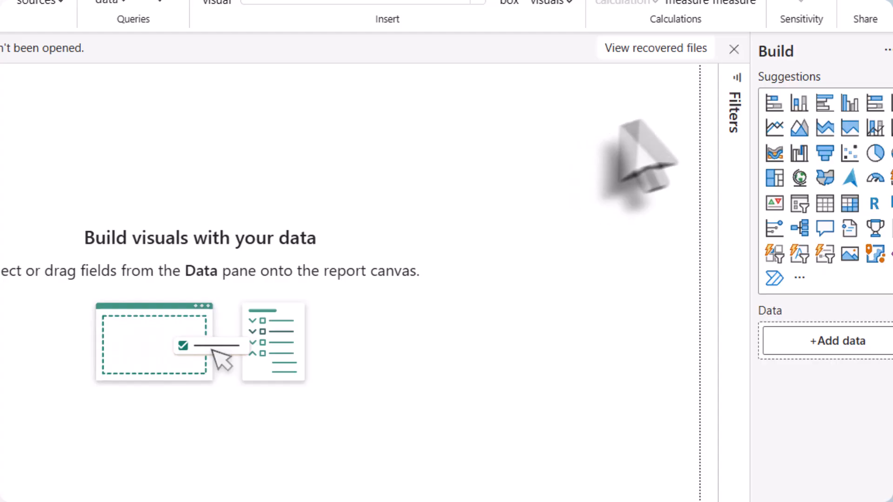
# Step: Dismiss the notice about recovered files and confirm the Auto recovery dialog
pyautogui.click(733, 49)
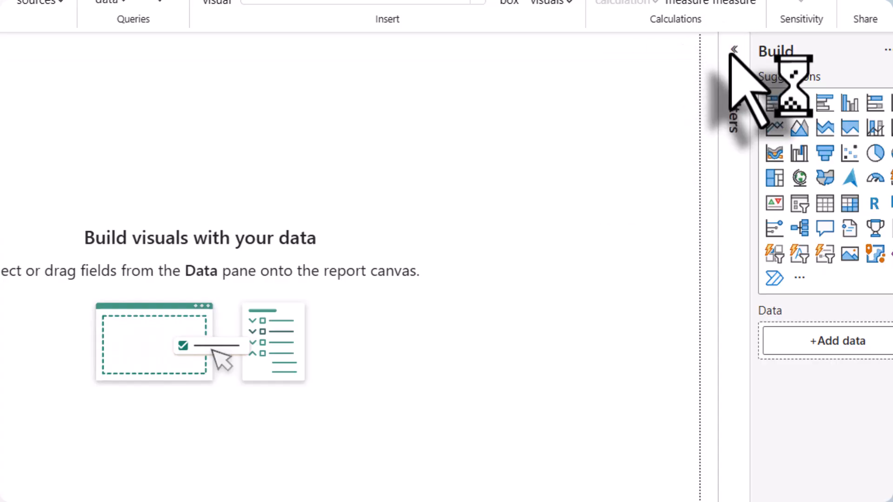
pyautogui.click(260, 273)
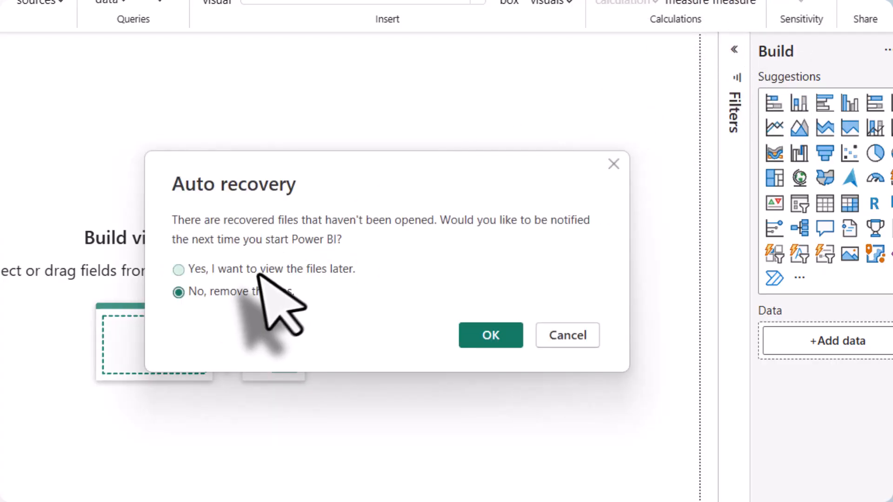
pyautogui.click(479, 341)
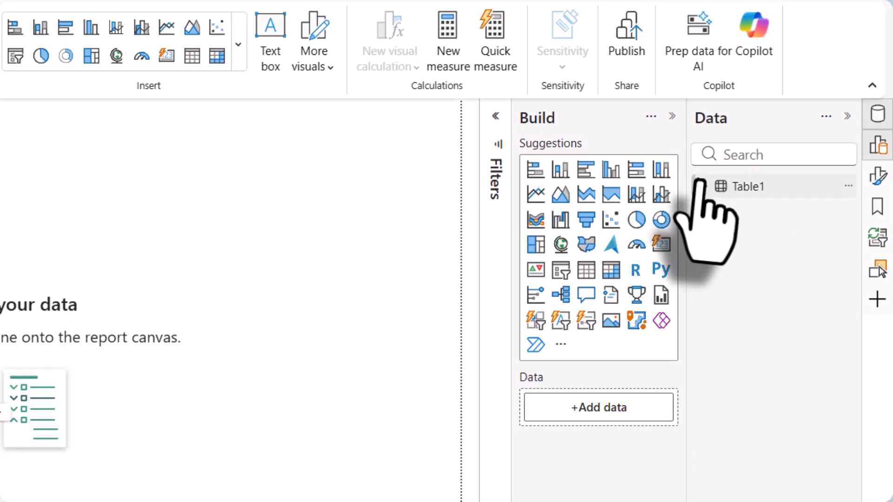
# Step: Look over Table1's fields, collapse them again and switch to the table view
pyautogui.click(704, 187)
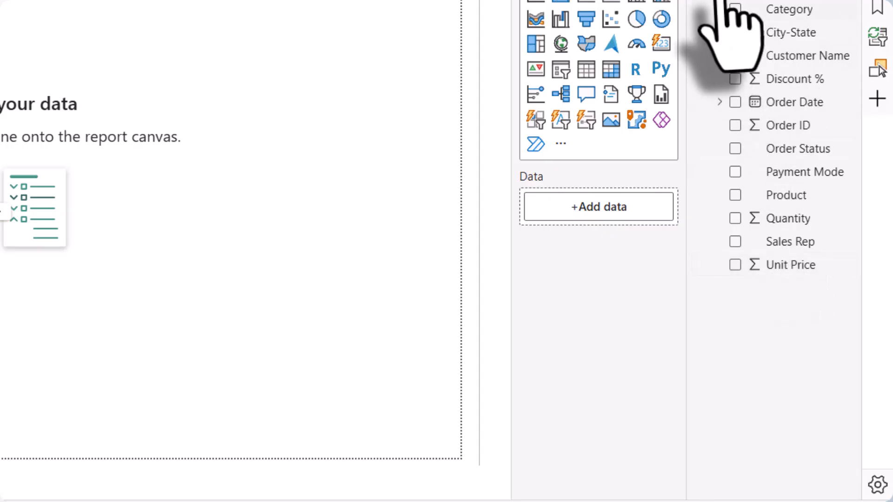
pyautogui.click(711, 246)
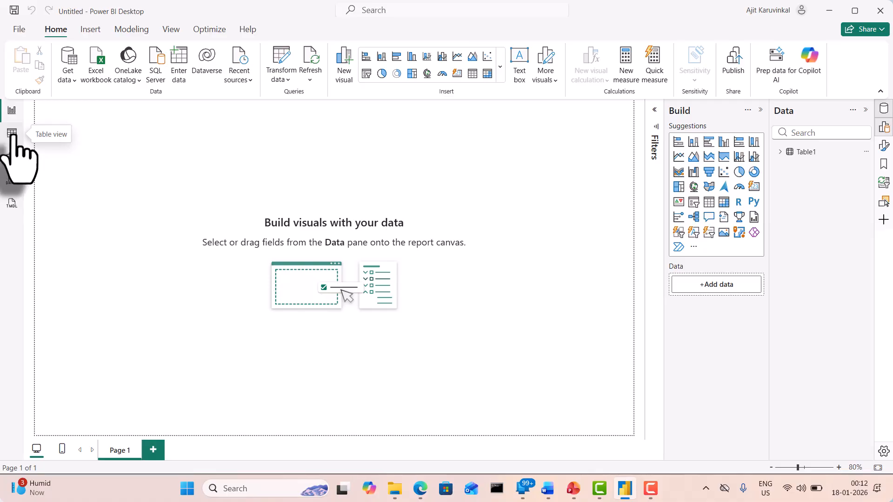
pyautogui.click(13, 134)
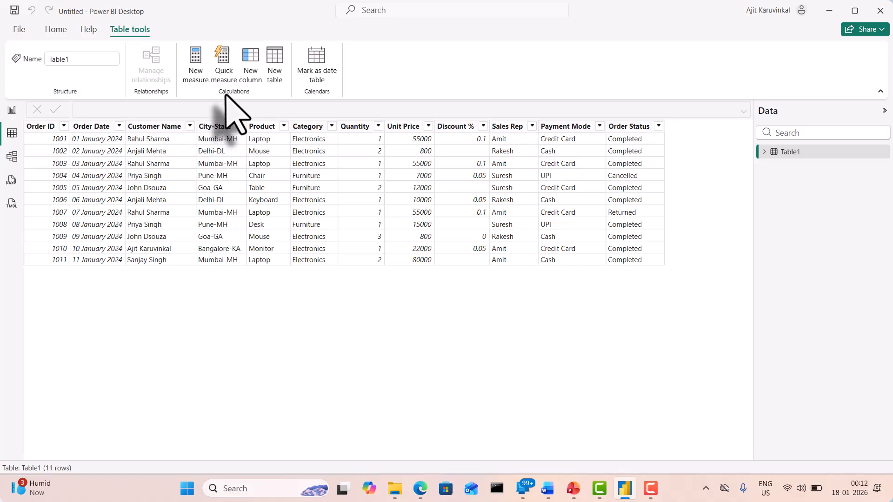
# Step: Add a calculated column to Table1 and start its formula as Sales Amount = Table
pyautogui.click(252, 77)
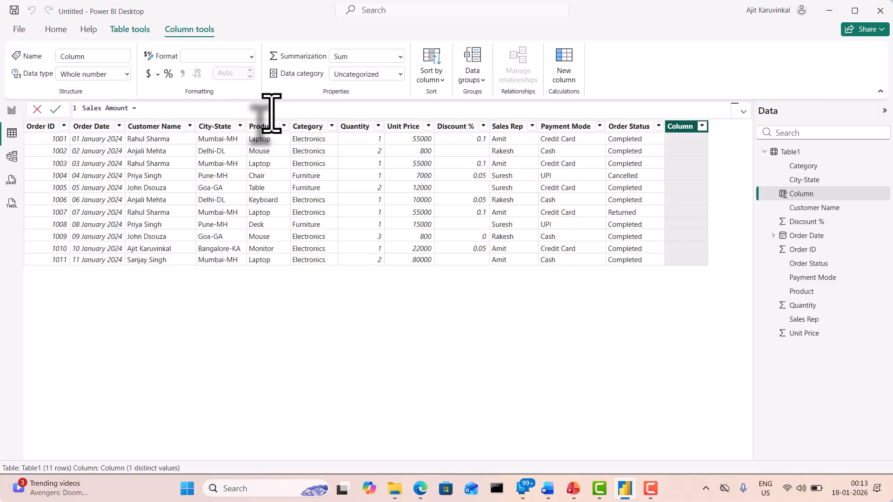
pyautogui.write('Tab')
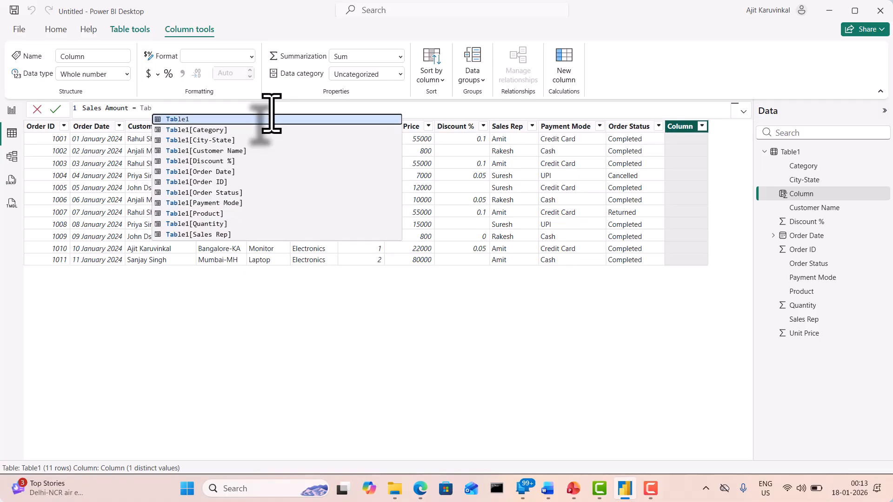
pyautogui.write('le')
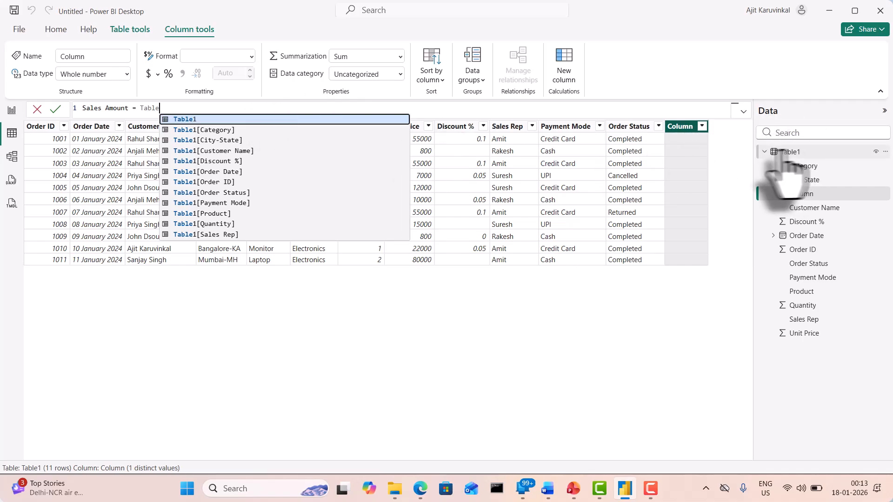
pyautogui.moveTo(791, 176)
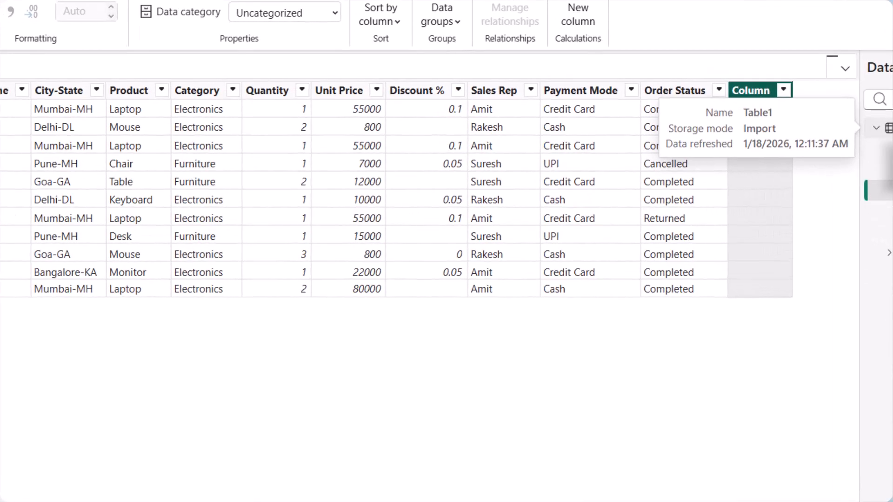
pyautogui.click(889, 129)
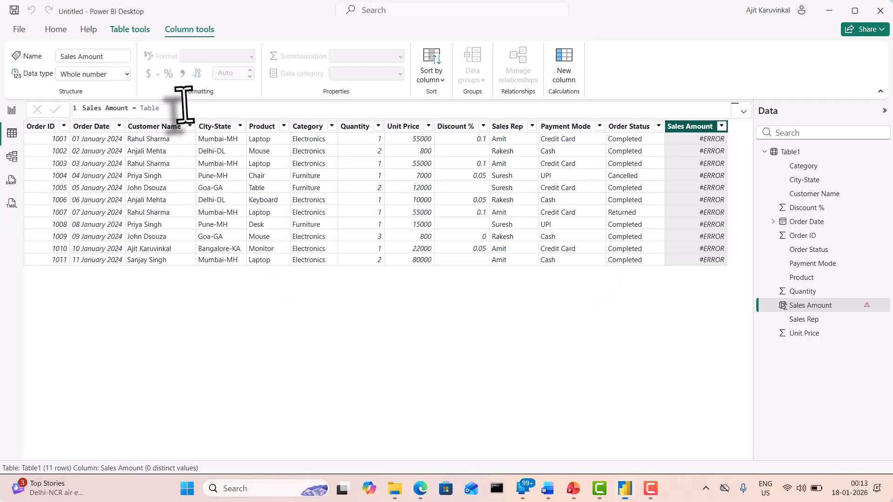
# Step: Correct the table reference in the Sales Amount formula to Table1[Quantity]
pyautogui.click(178, 111)
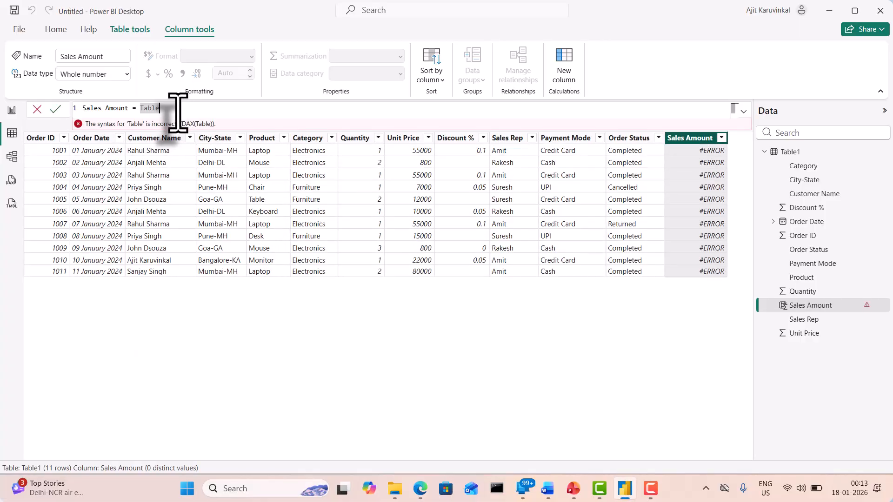
pyautogui.press('BackSpace')
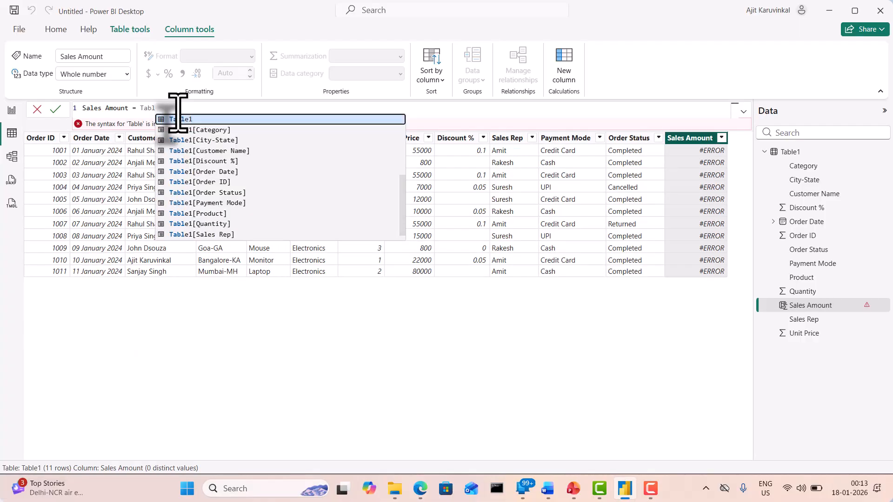
pyautogui.write('e1')
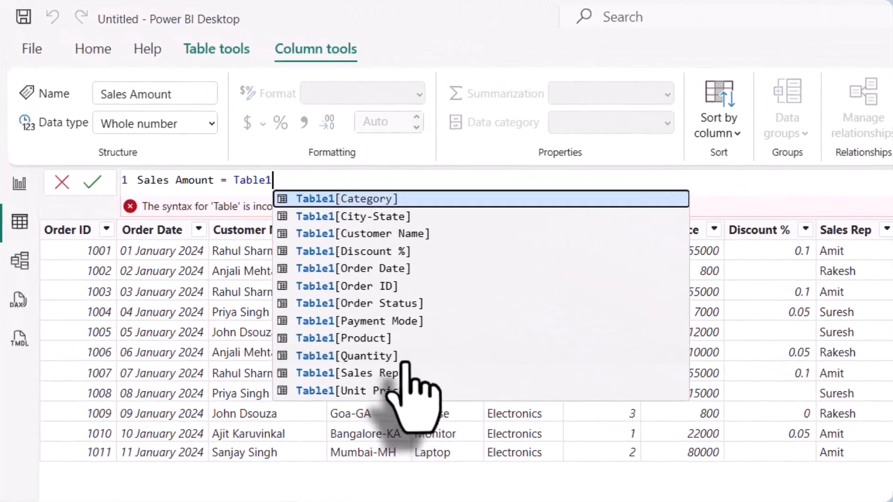
pyautogui.click(235, 213)
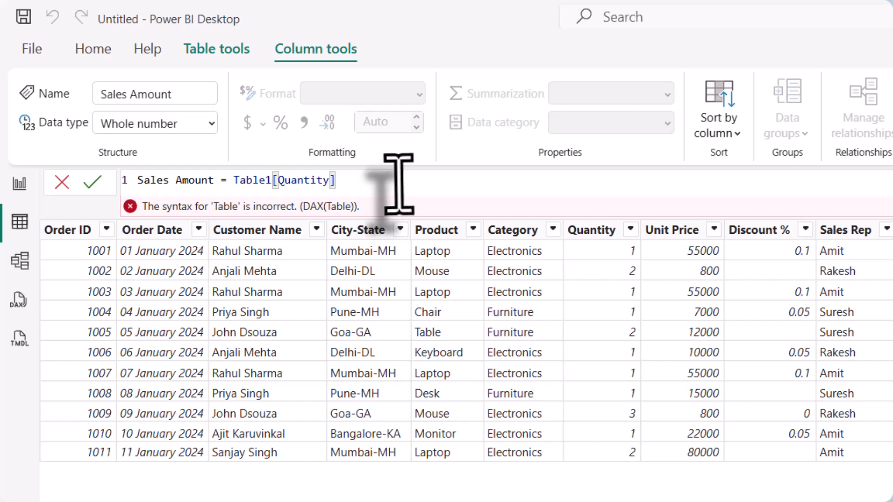
# Step: Extend the Sales Amount formula by multiplying with Table1[Unit Price] and commit it
pyautogui.write('*')
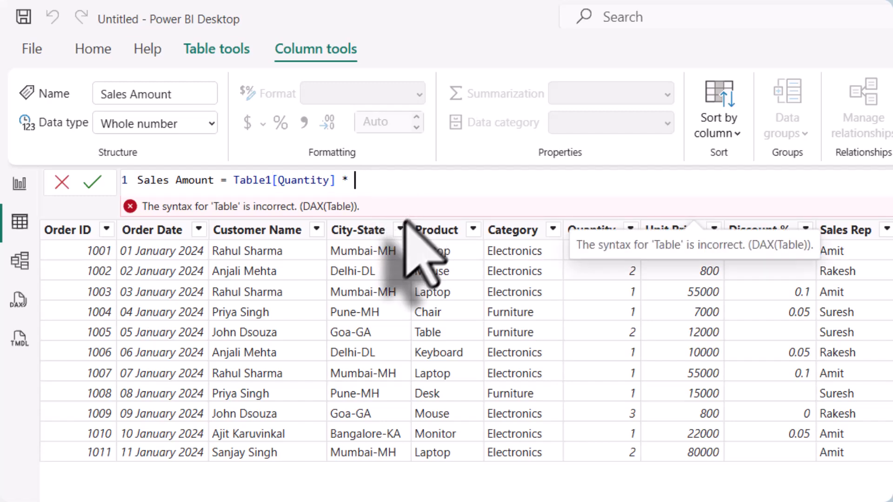
pyautogui.moveTo(343, 181); pyautogui.dragTo(351, 185)
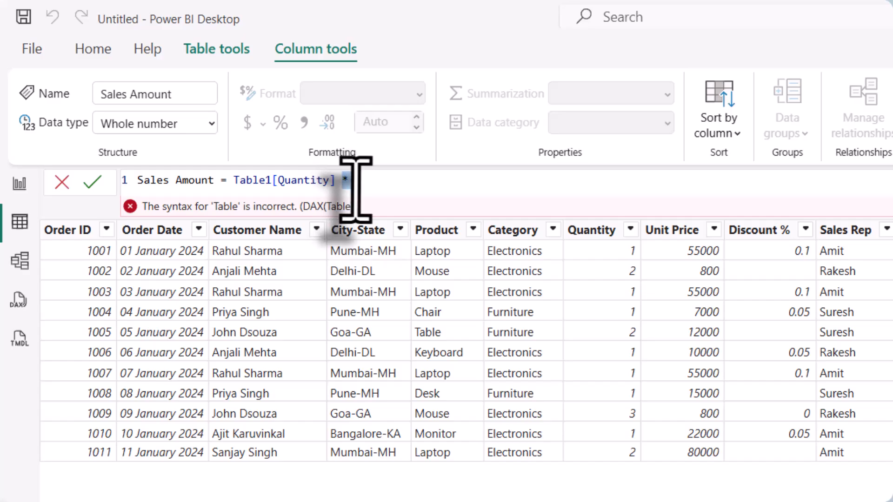
pyautogui.click(357, 182)
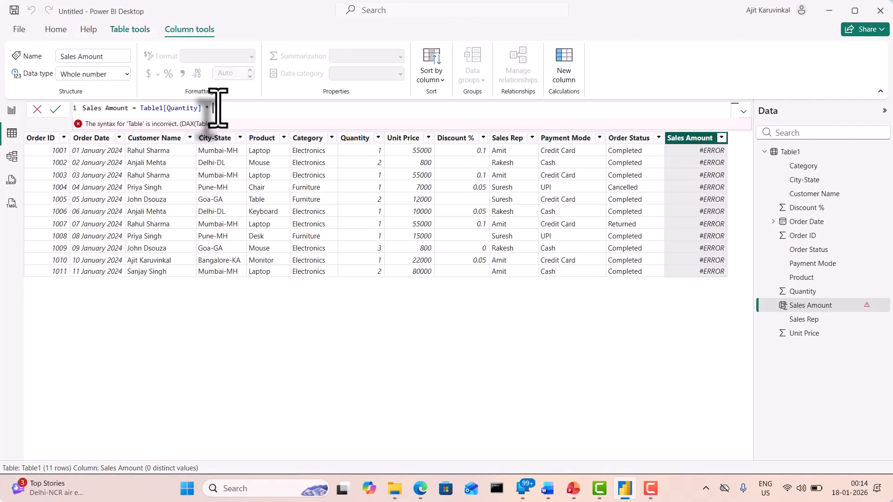
pyautogui.write('Table')
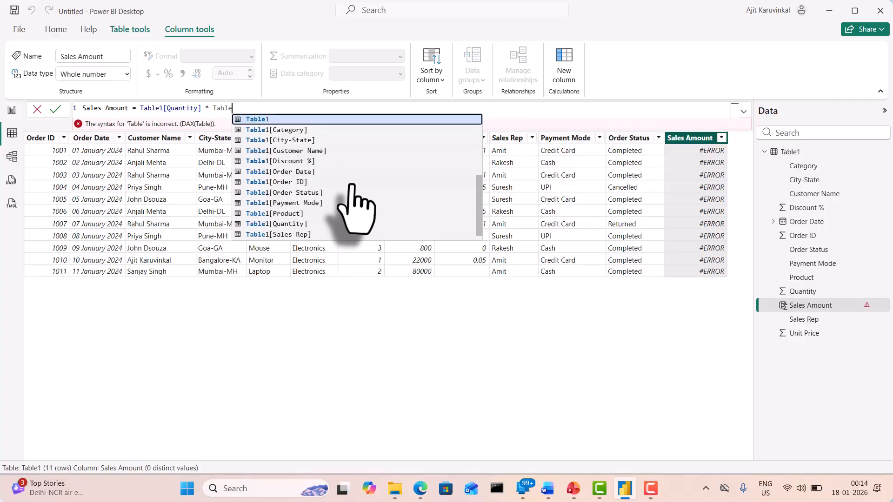
pyautogui.write('1')
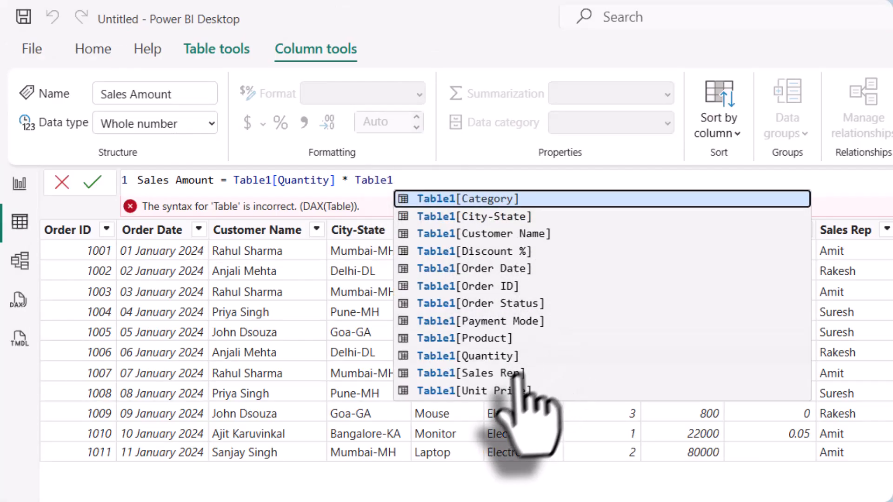
pyautogui.click(483, 389)
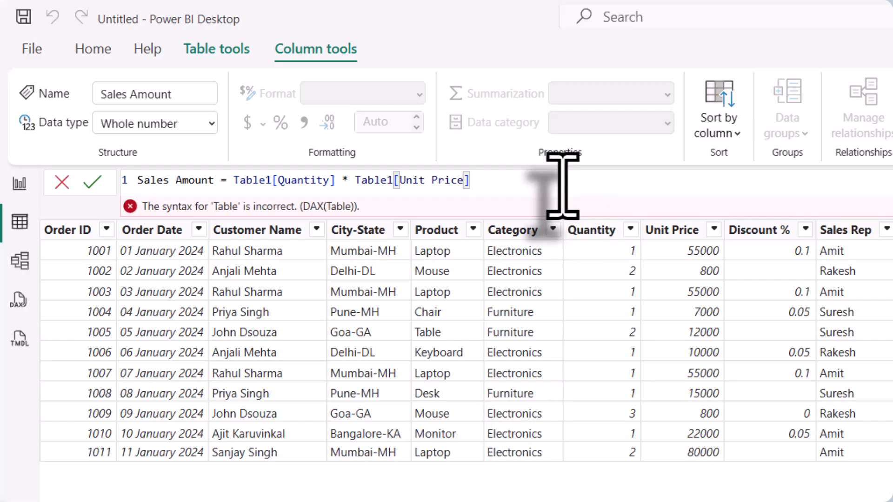
pyautogui.press('Return')
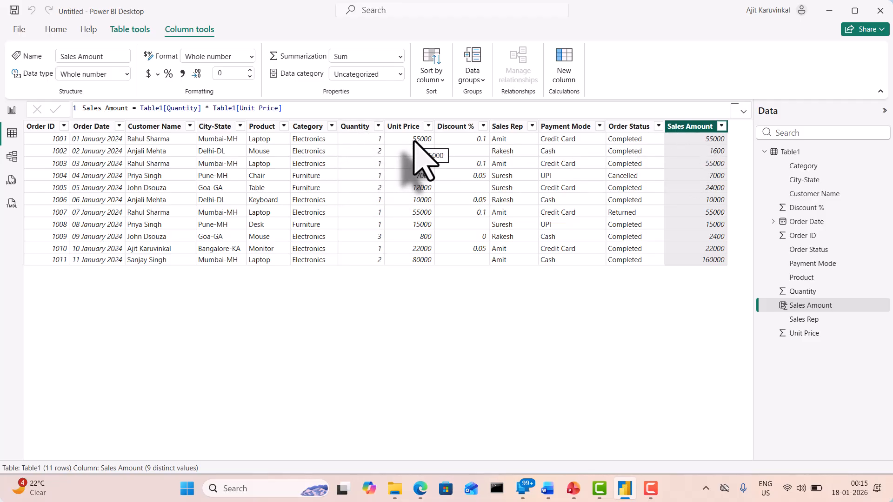
pyautogui.click(408, 108)
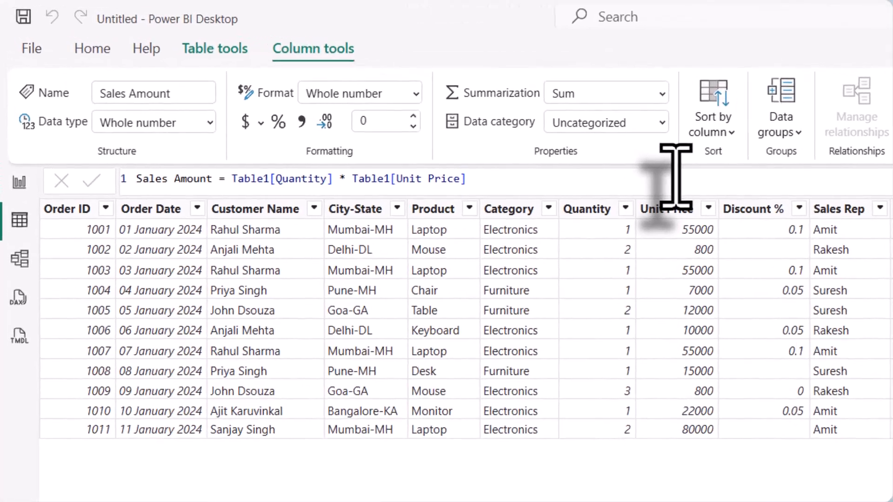